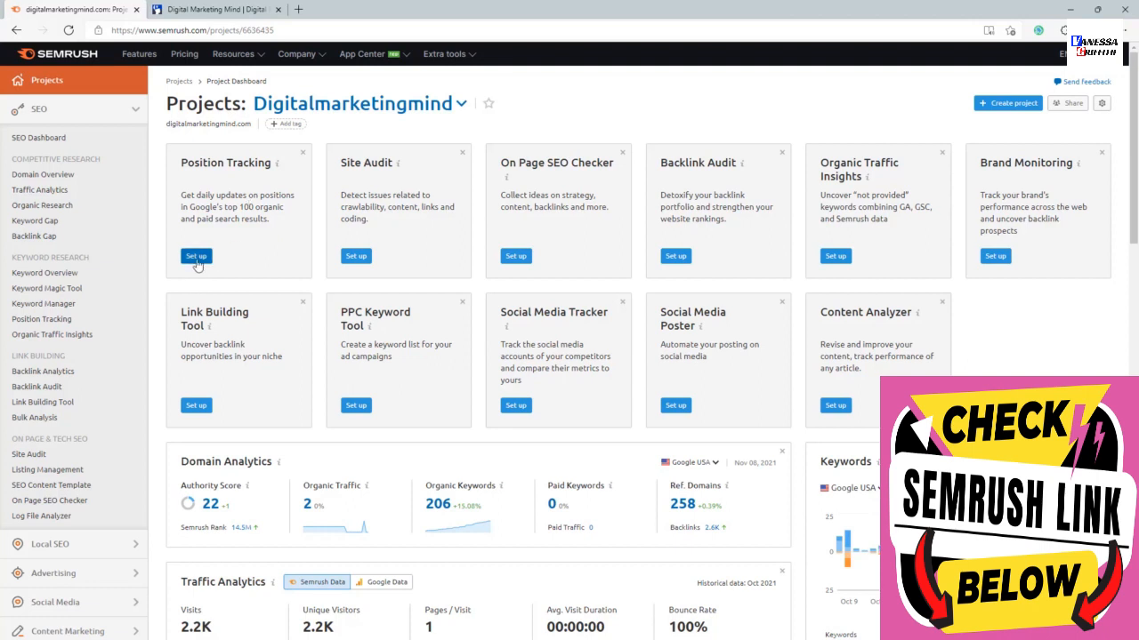
Open the Position Tracking setup and review the domain scope options against the Digital Marketing Mind website, keeping the root domain scope.
left_click(196, 257)
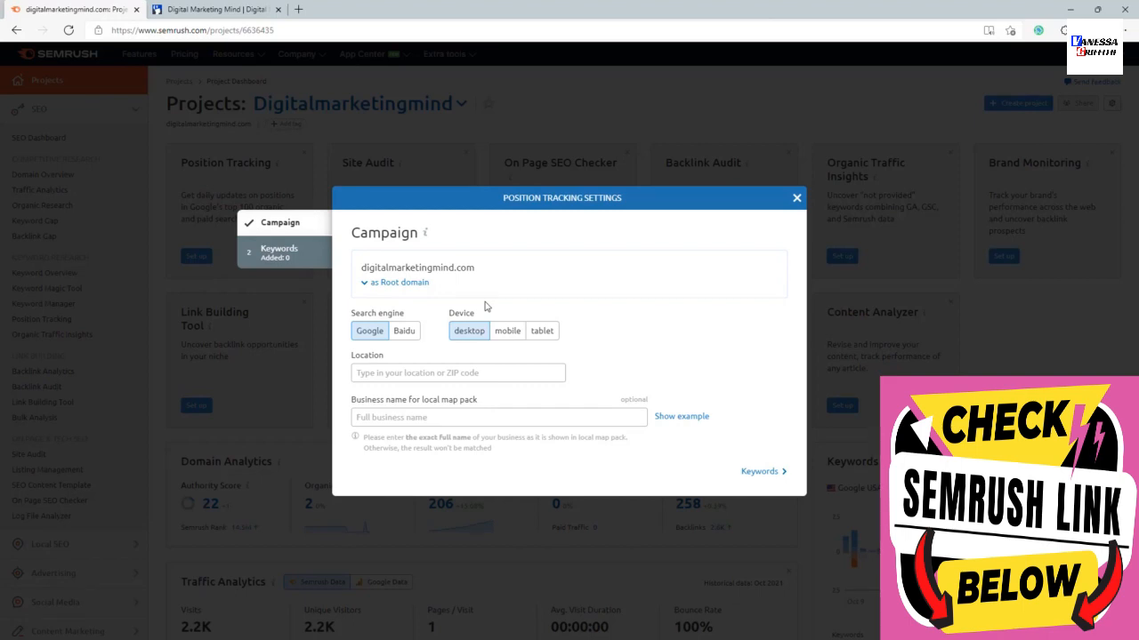
left_click(414, 283)
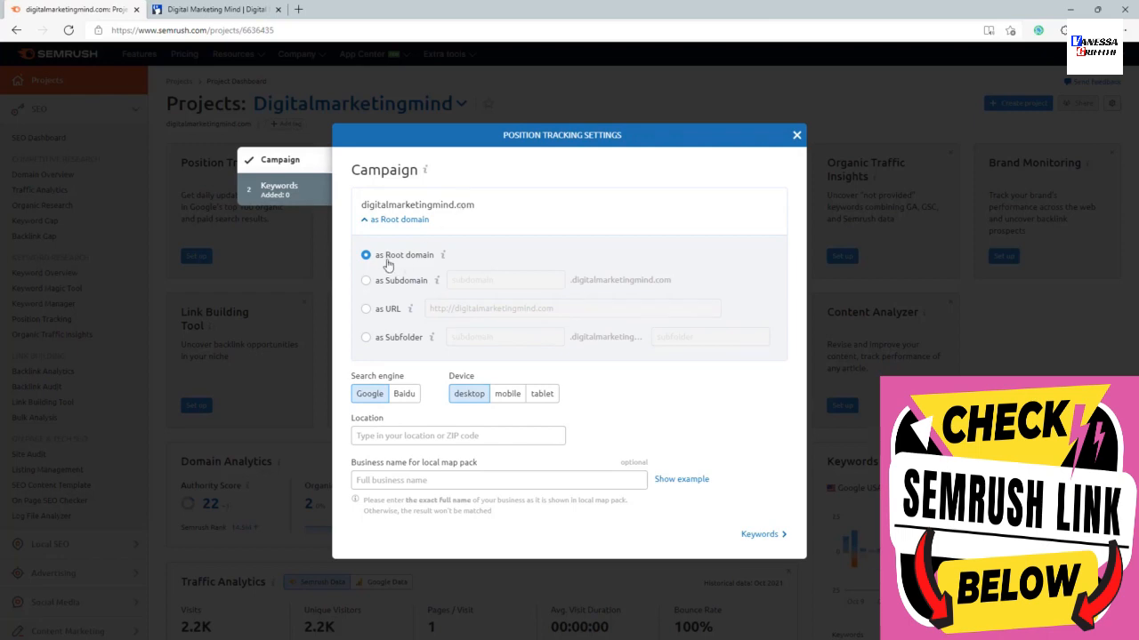
left_click(229, 9)
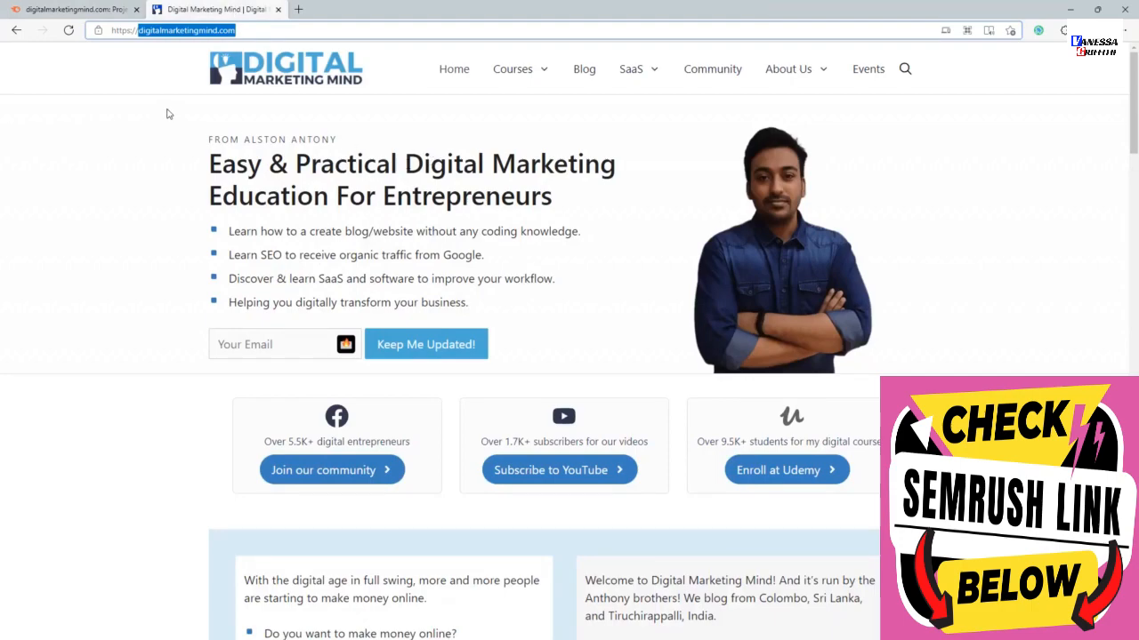
mouse_move(531, 101)
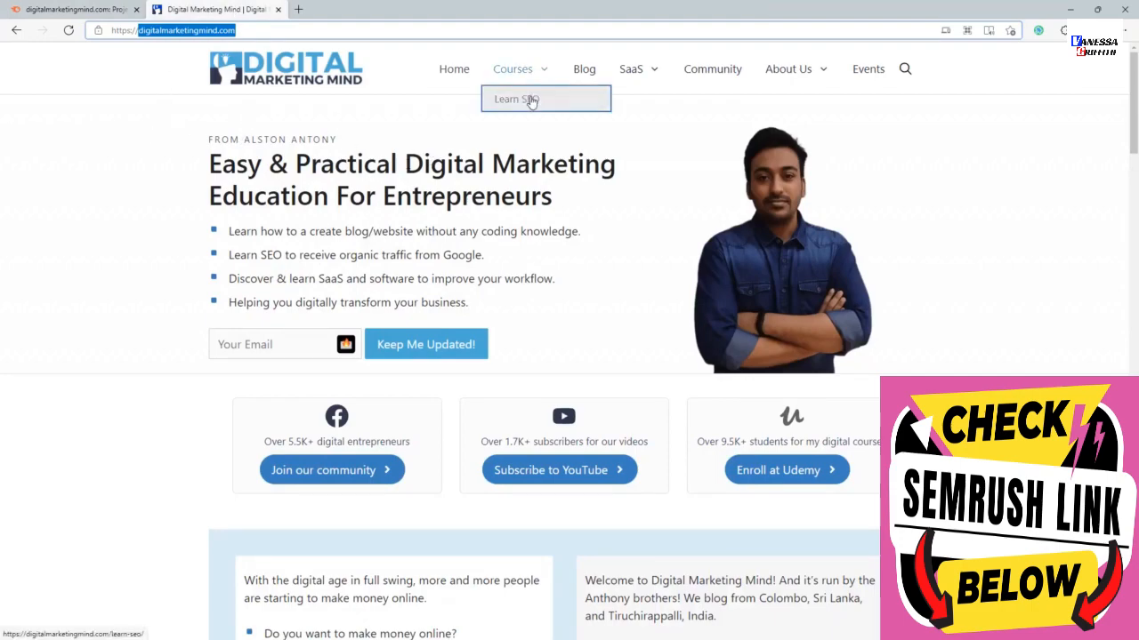
scroll(477, 308, "down", 10)
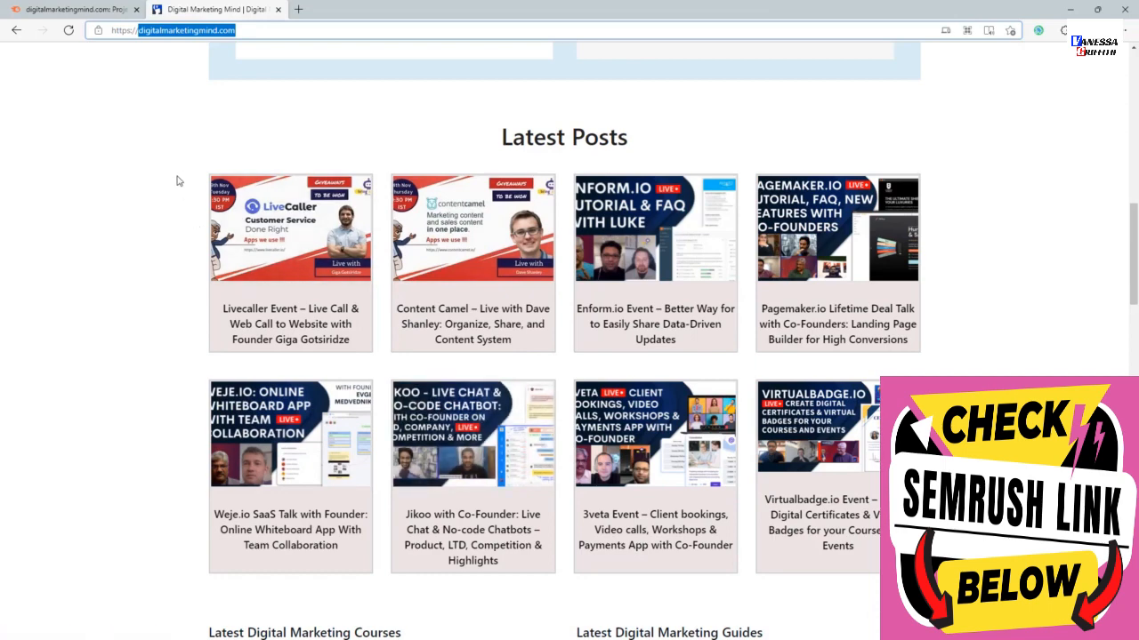
left_click(60, 7)
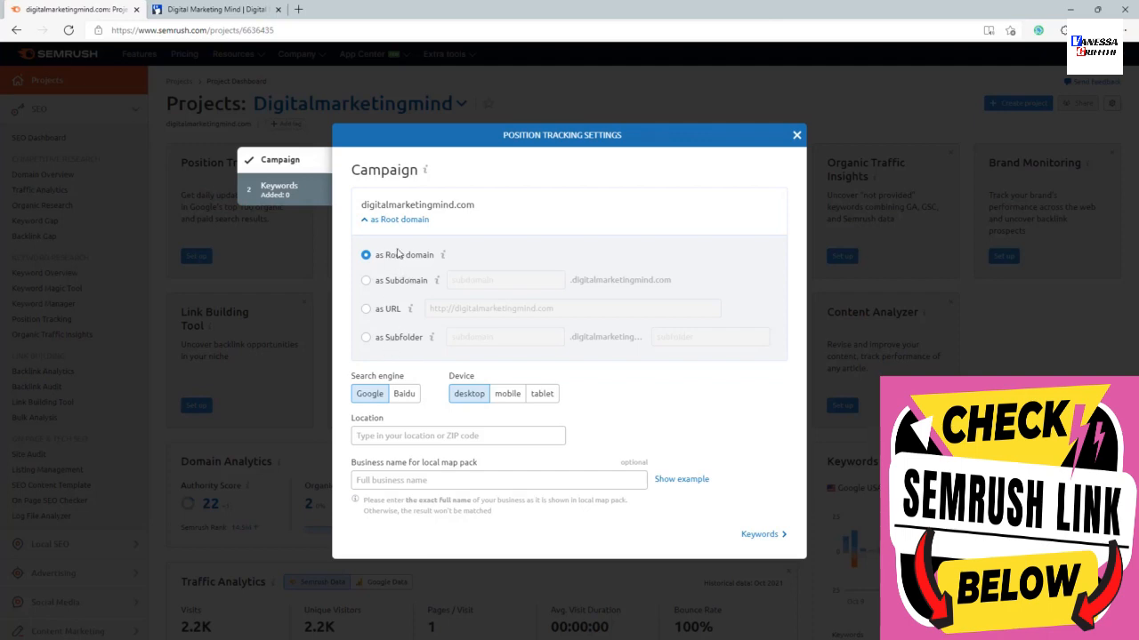
left_click(395, 220)
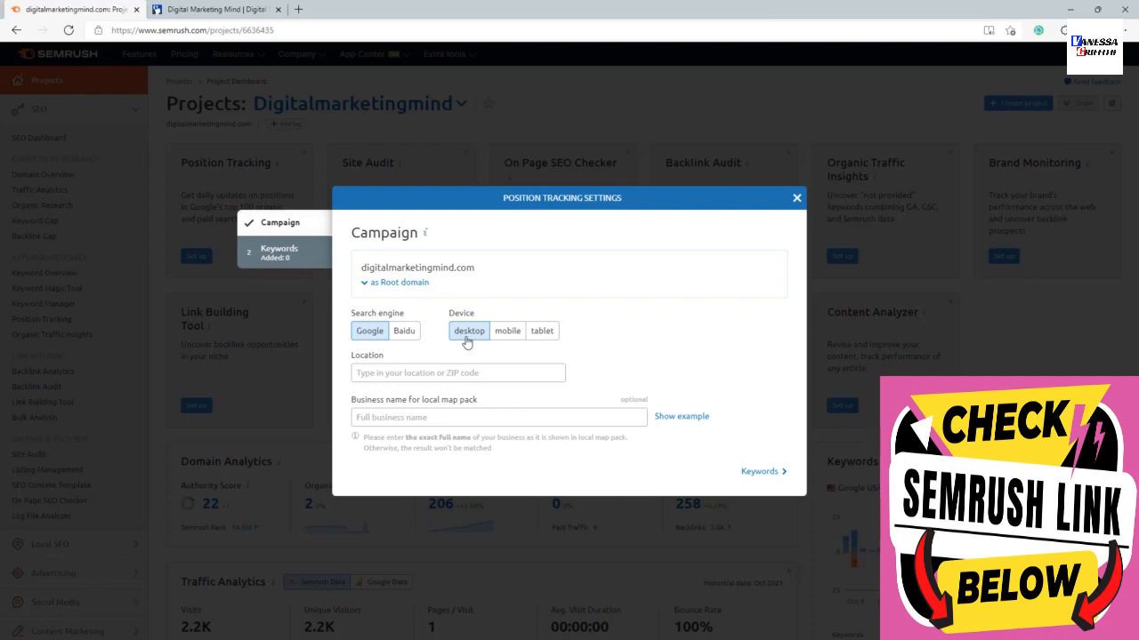
Set the campaign location to United States and review the language options, keeping English.
left_click(459, 371)
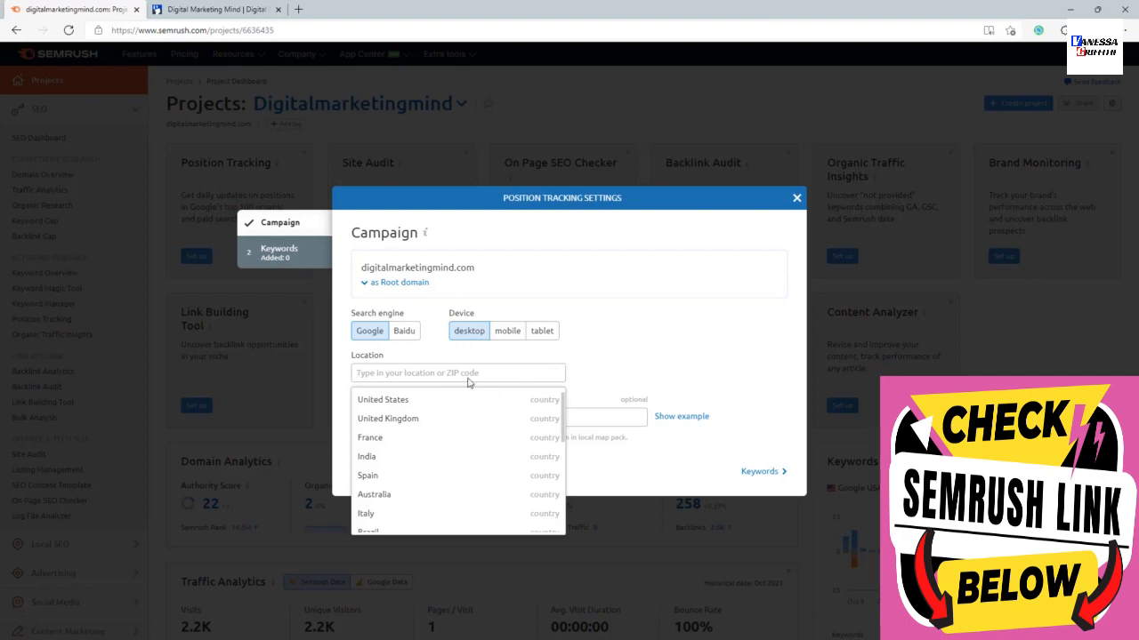
type("new")
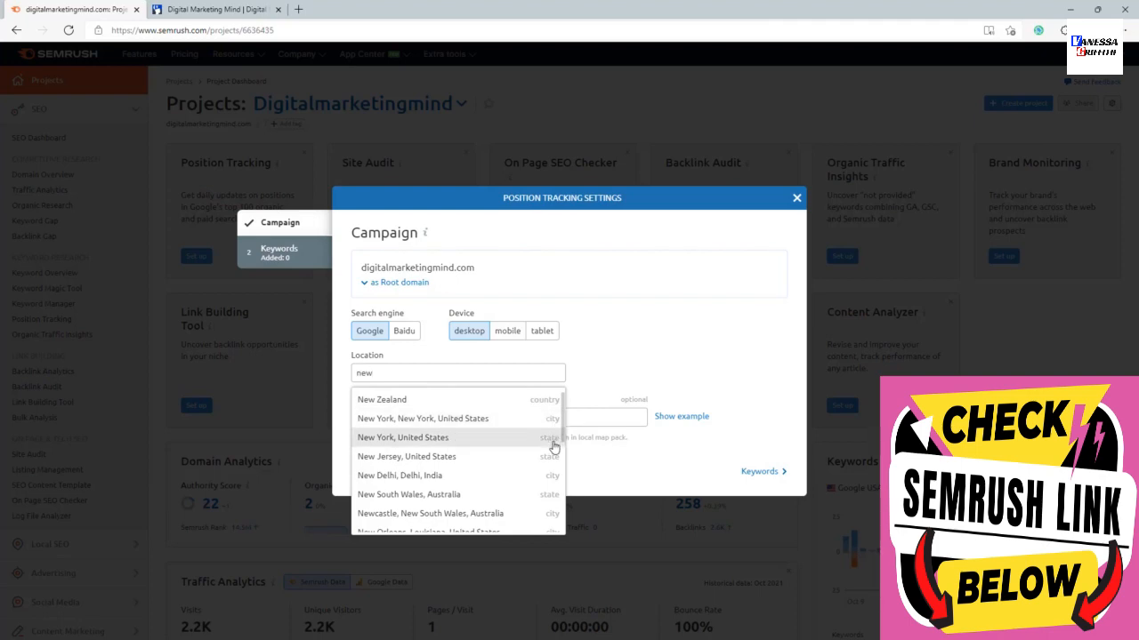
scroll(553, 446, "down", 1)
scroll(554, 446, "up", 1)
key("ctrl+a")
type("unite")
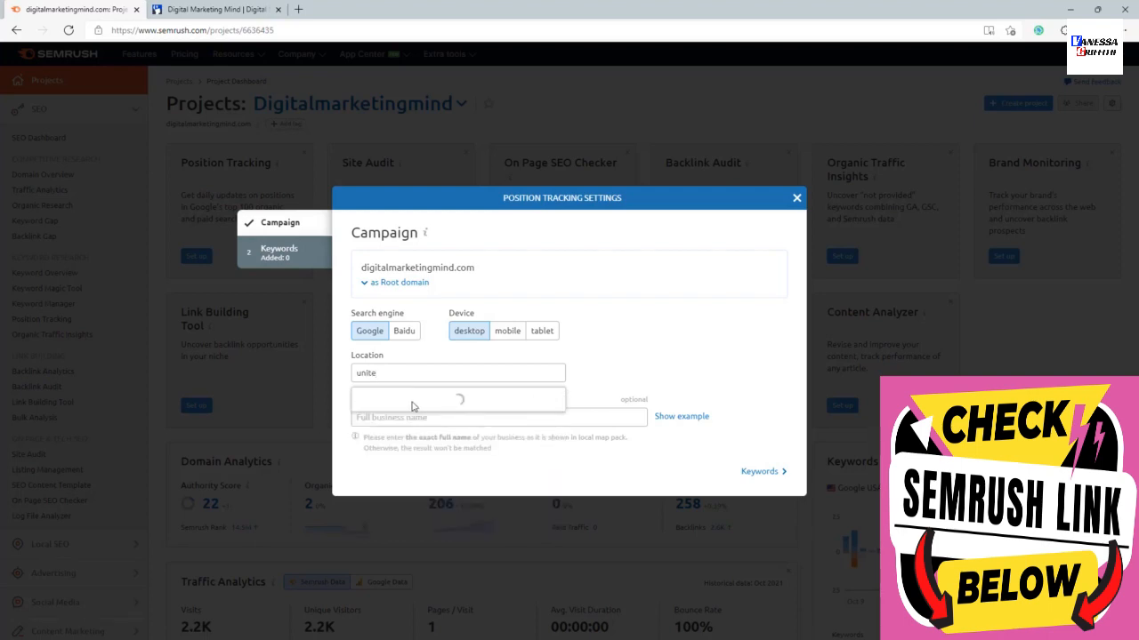
left_click(397, 402)
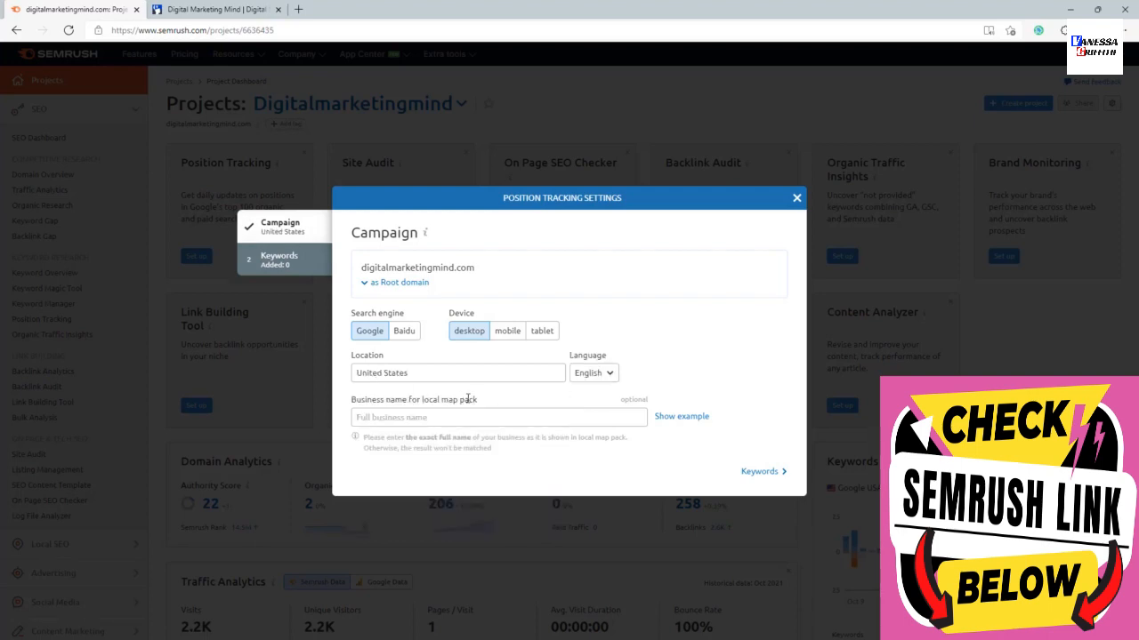
left_click(589, 374)
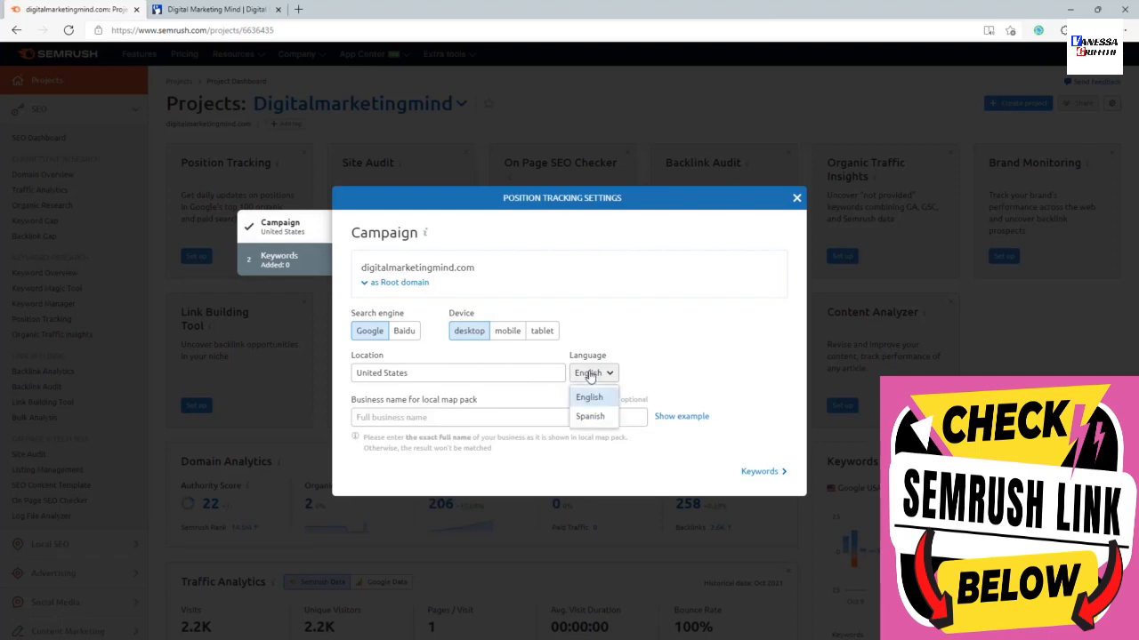
left_click(589, 375)
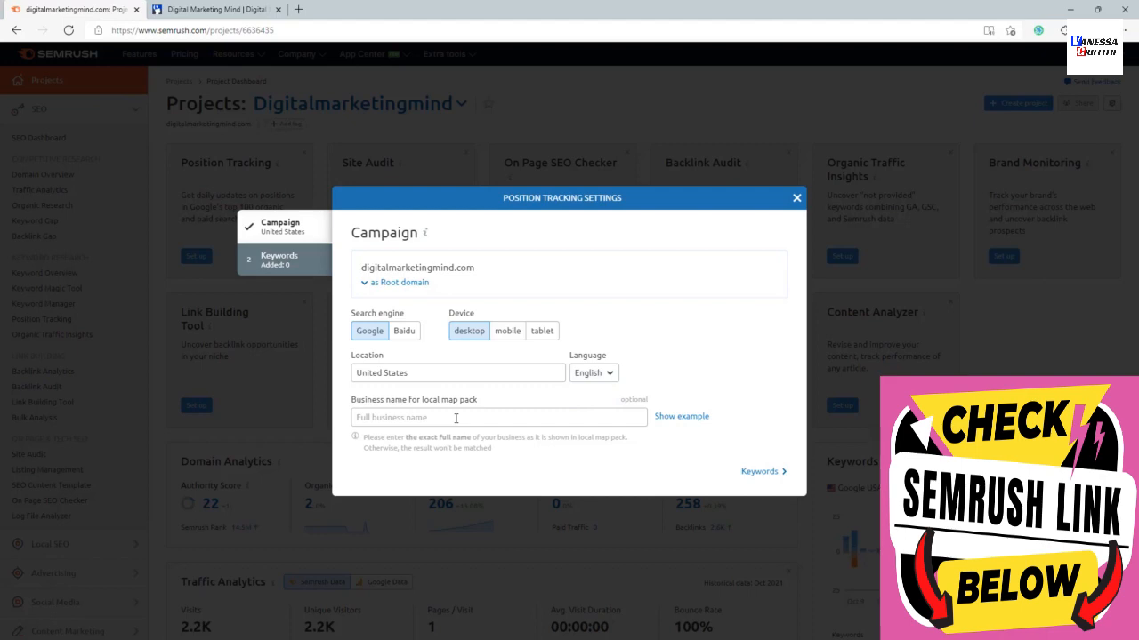
View the example for the local map pack business name and check the Digital Marketing Mind website's home page.
double_click(665, 417)
left_click(692, 418)
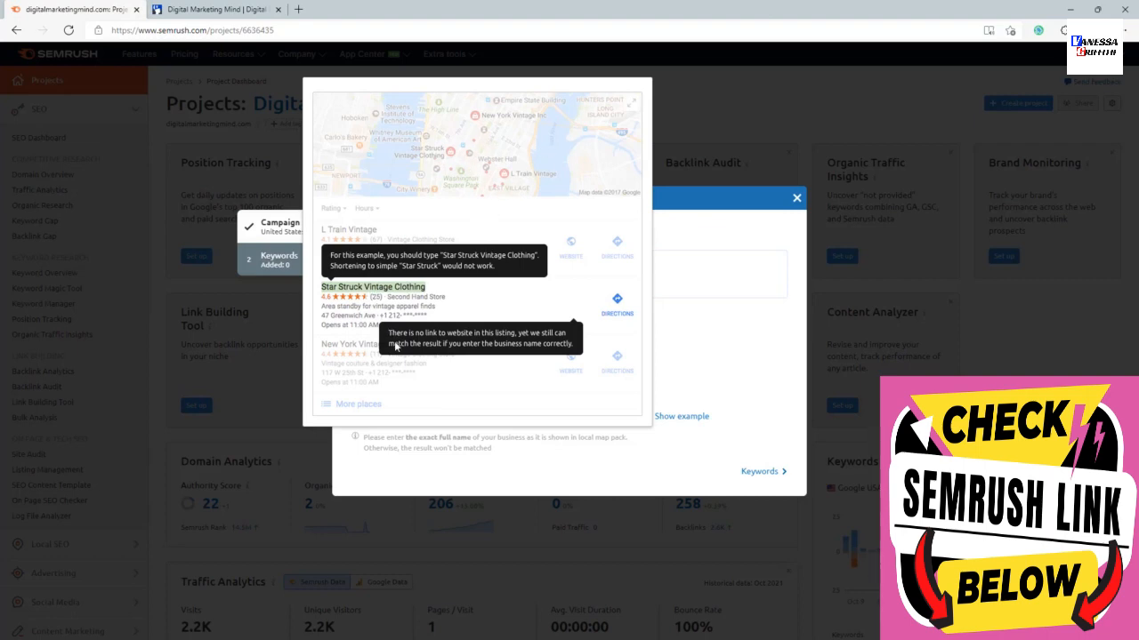
left_click(764, 312)
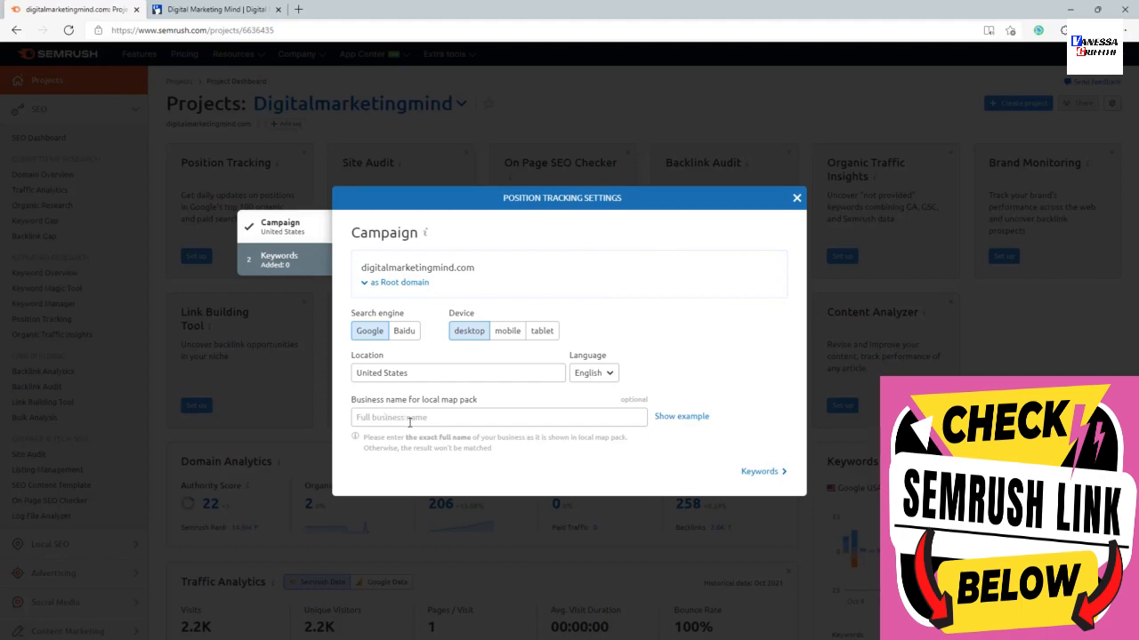
left_click(214, 7)
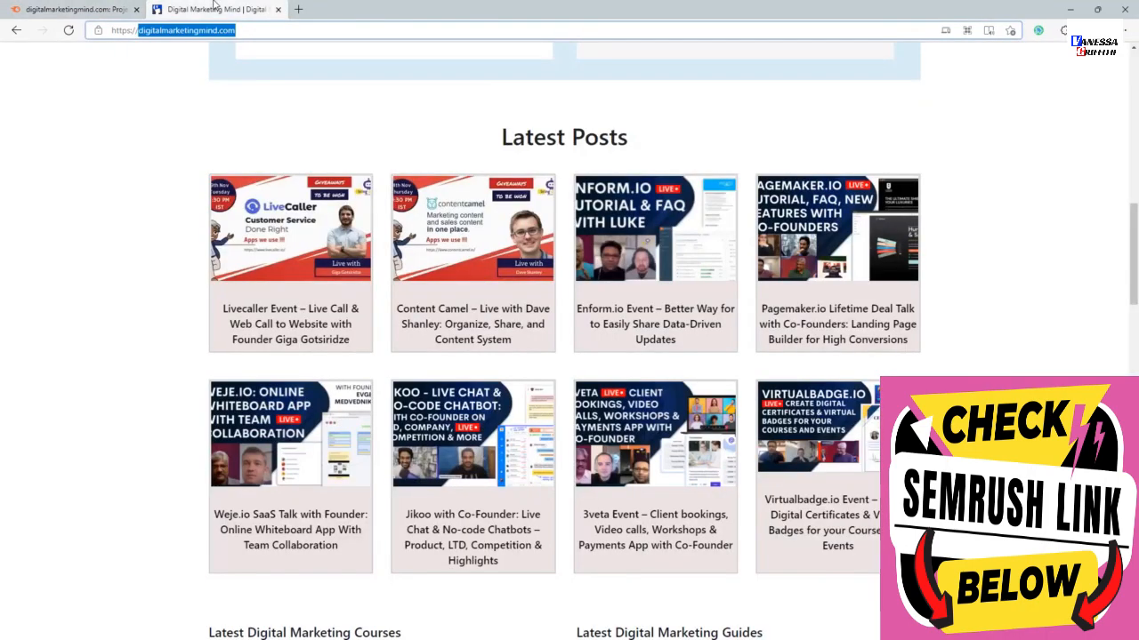
scroll(241, 147, "up", 15)
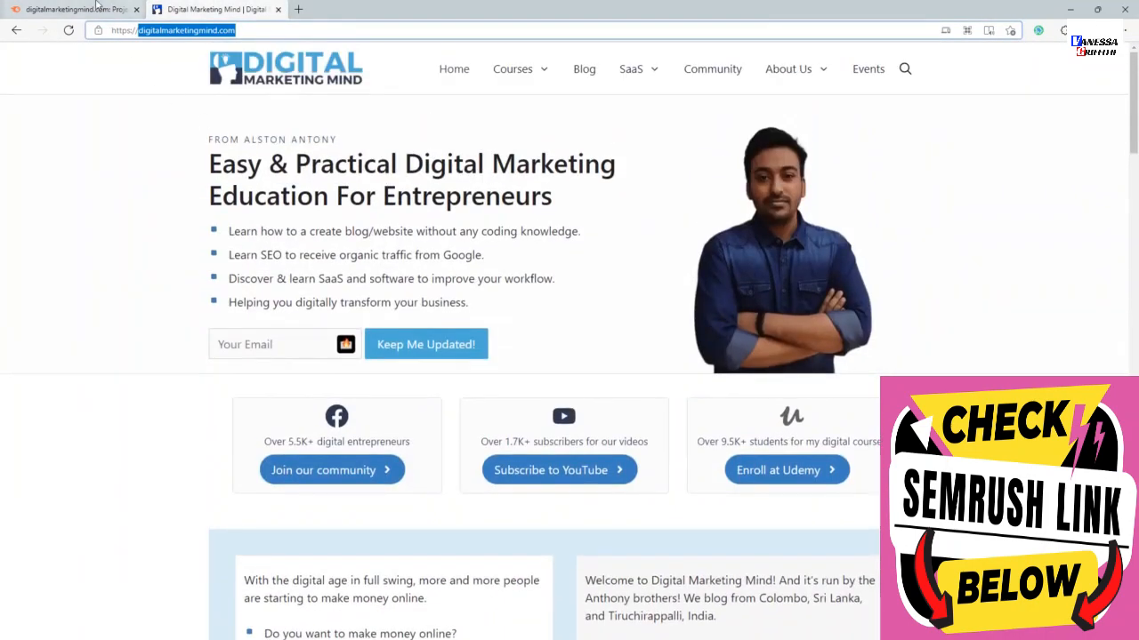
left_click(98, 8)
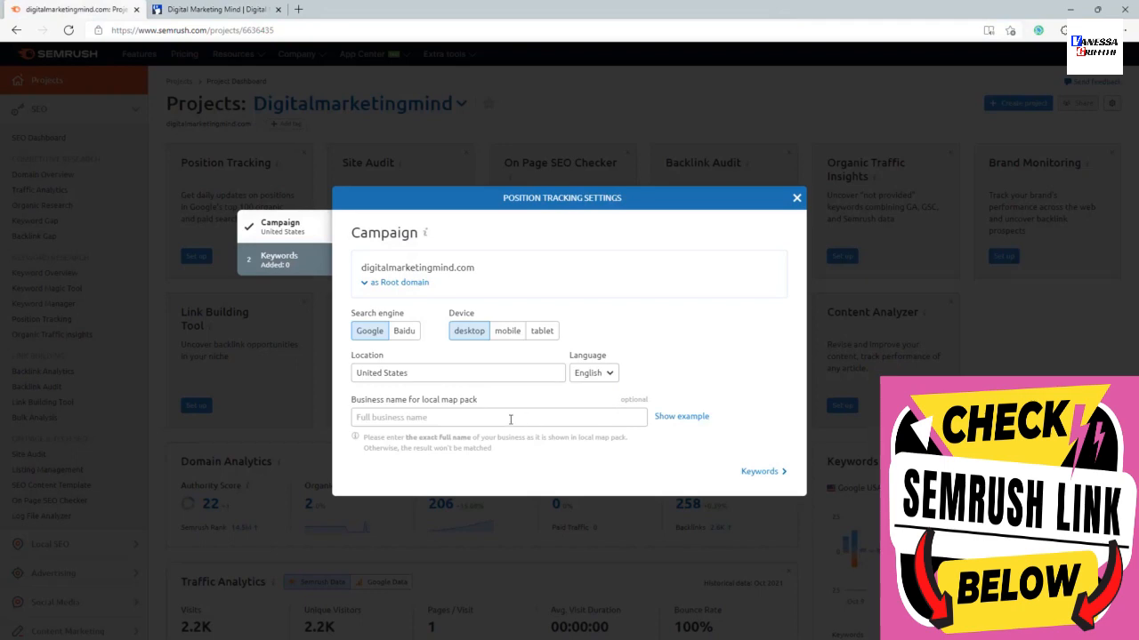
Proceed to the campaign's keywords and enter "seo tutorial" and "digital marketing blog" on separate lines in the sandbox.
left_click(760, 473)
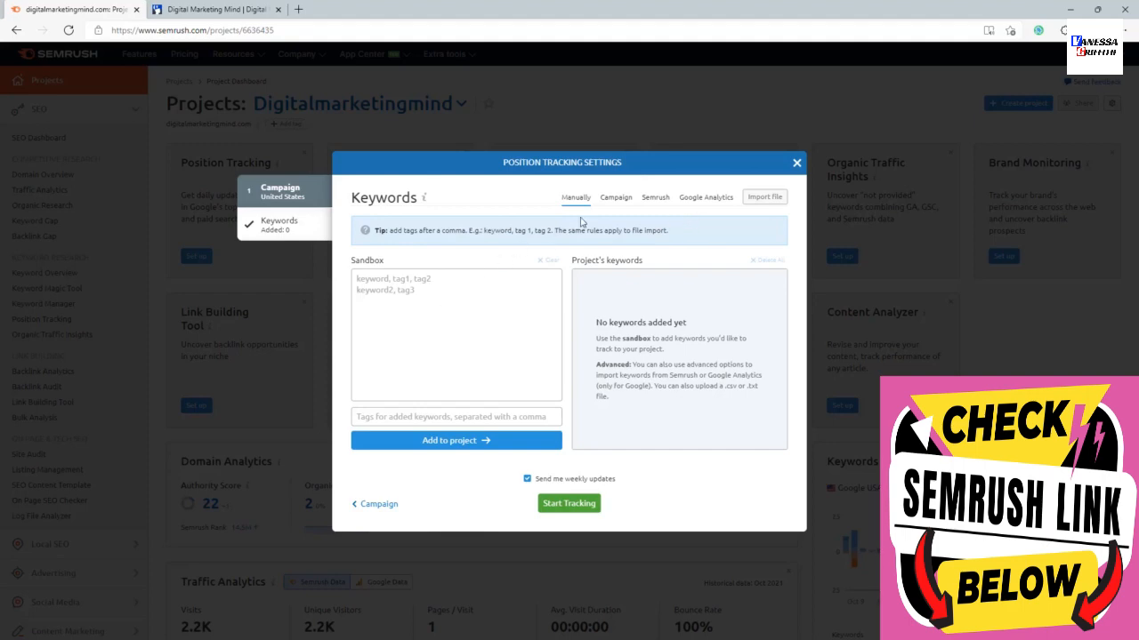
left_click(514, 282)
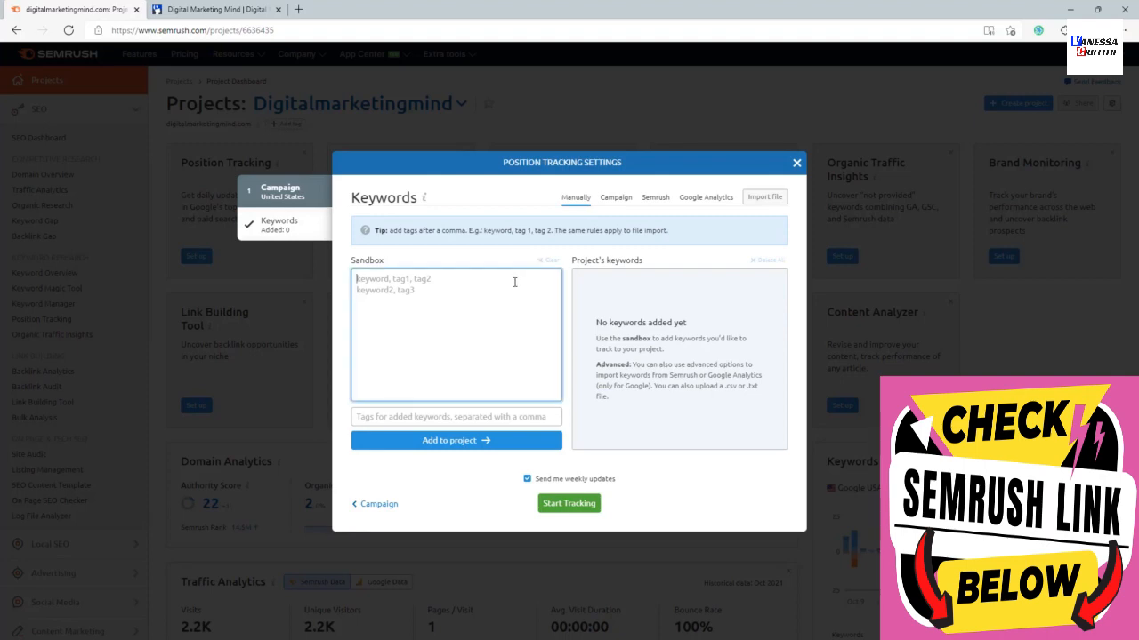
type("seo t")
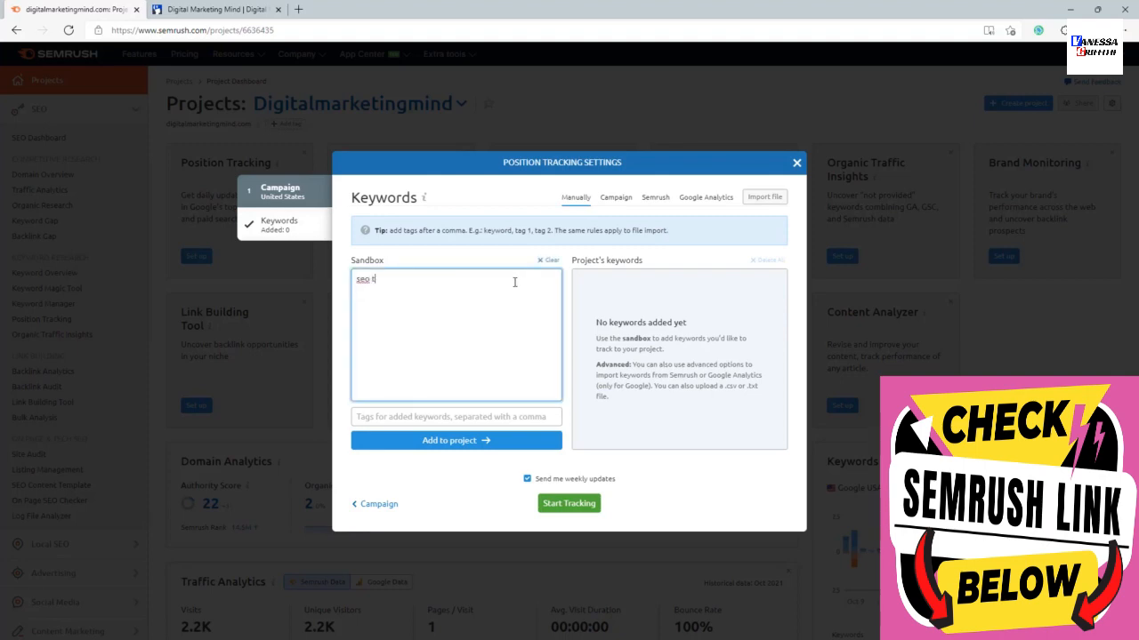
type("utotorail")
right_click(381, 279)
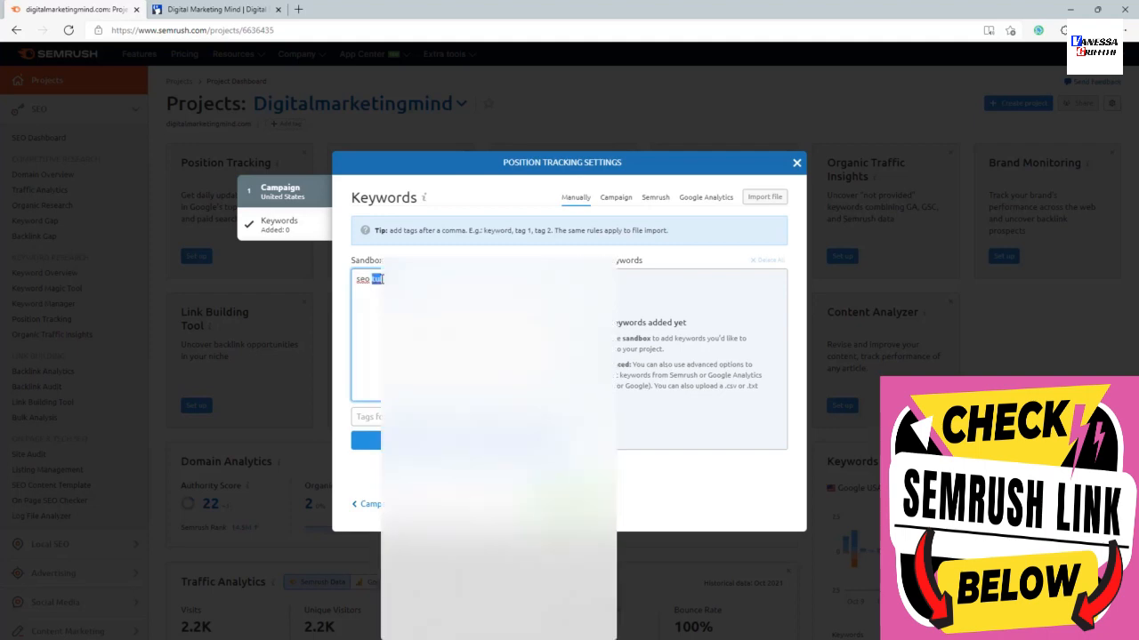
left_click(420, 272)
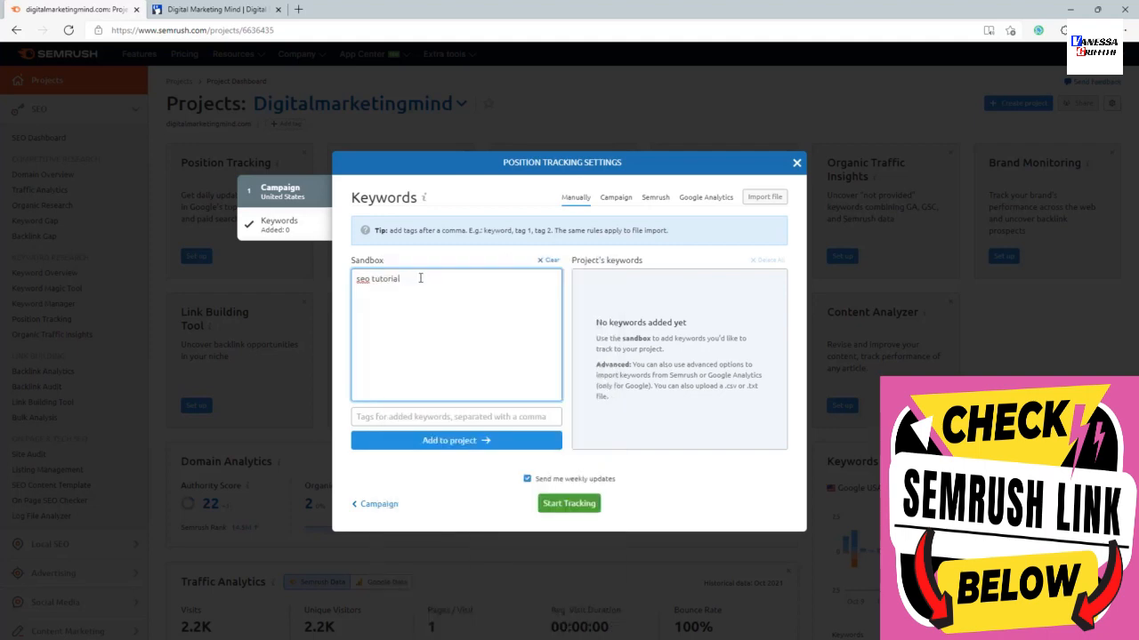
key("Return")
type("digital marketing blog")
Add the two sandbox keywords to the project and clear the sandbox.
left_click(459, 440)
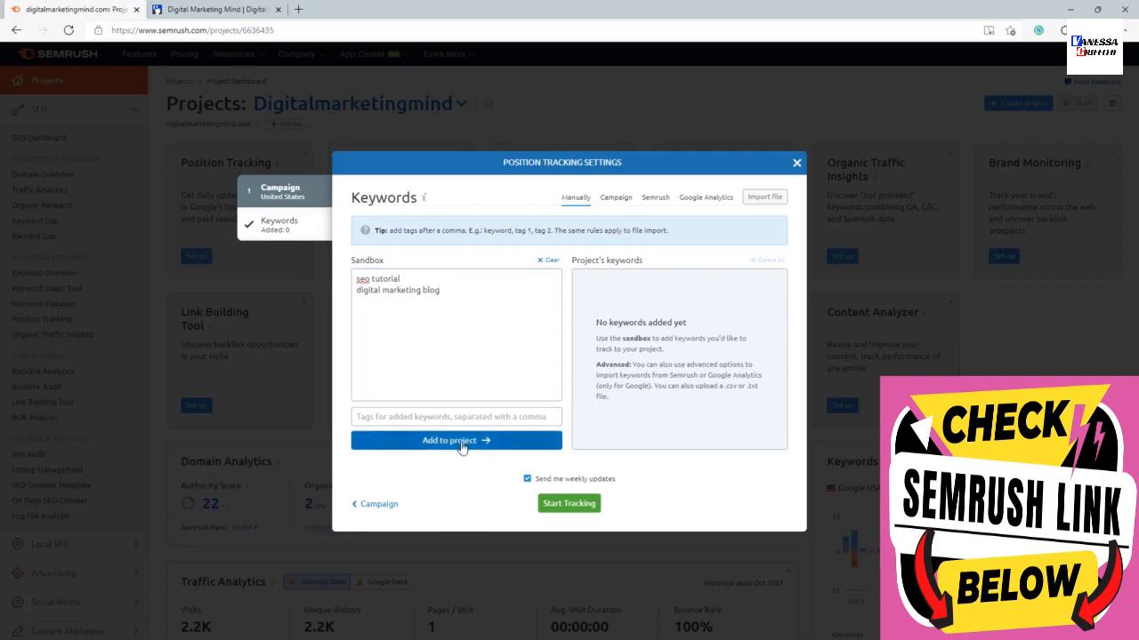
left_click_drag(468, 306, 356, 275)
key("BackSpace")
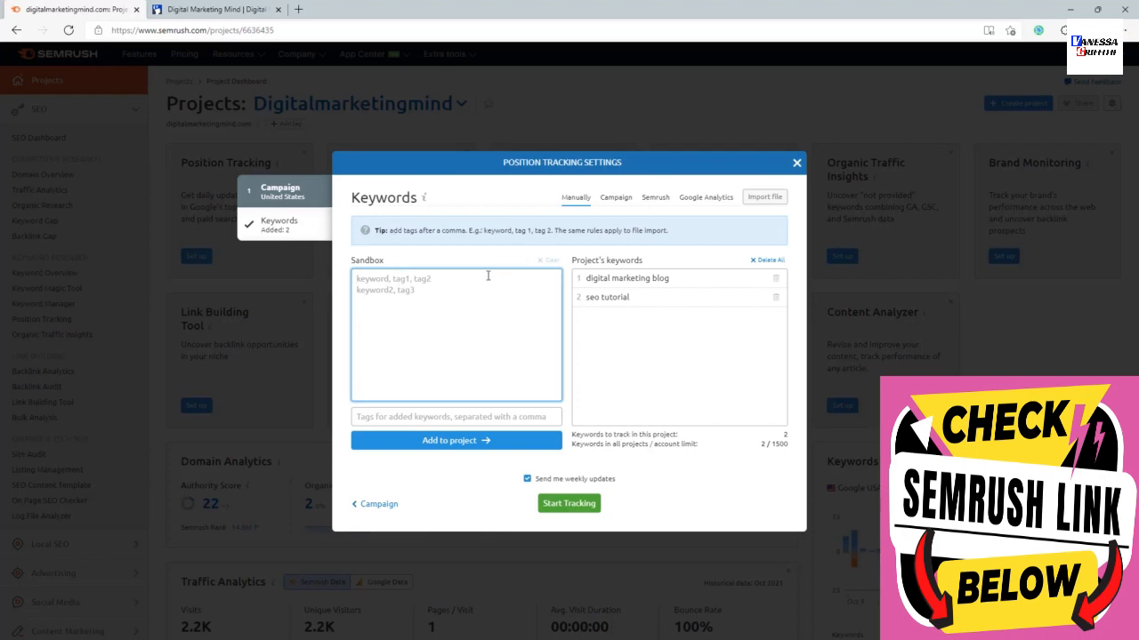
Import 10 keywords from Semrush's organic domain report for digitalmarketingmind.com into the sandbox and add them to the project.
left_click(623, 204)
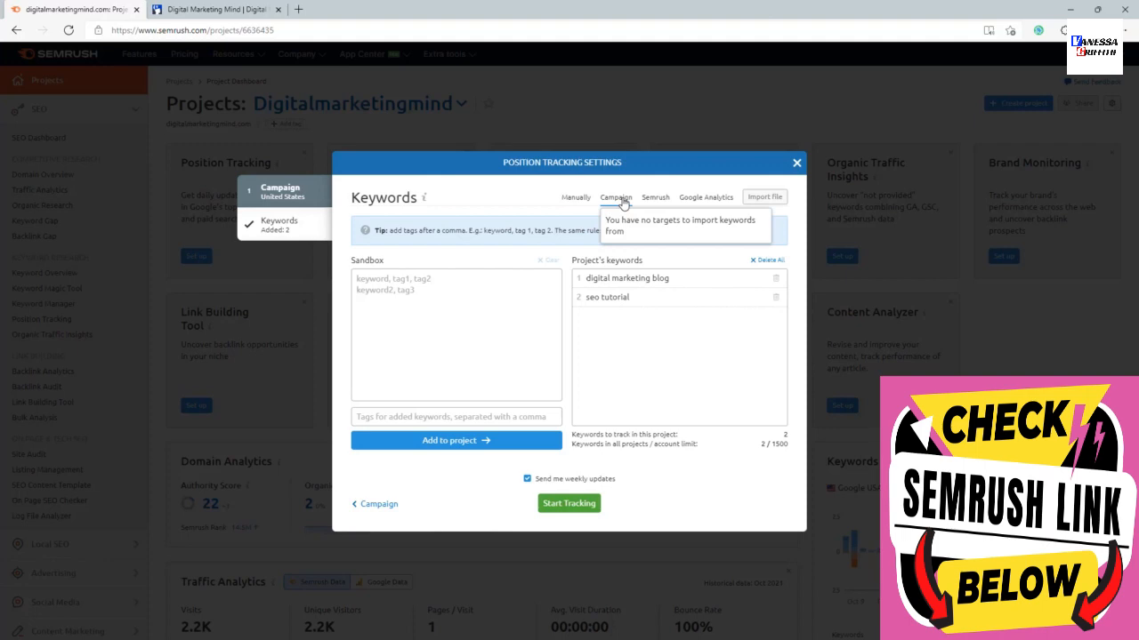
left_click(655, 198)
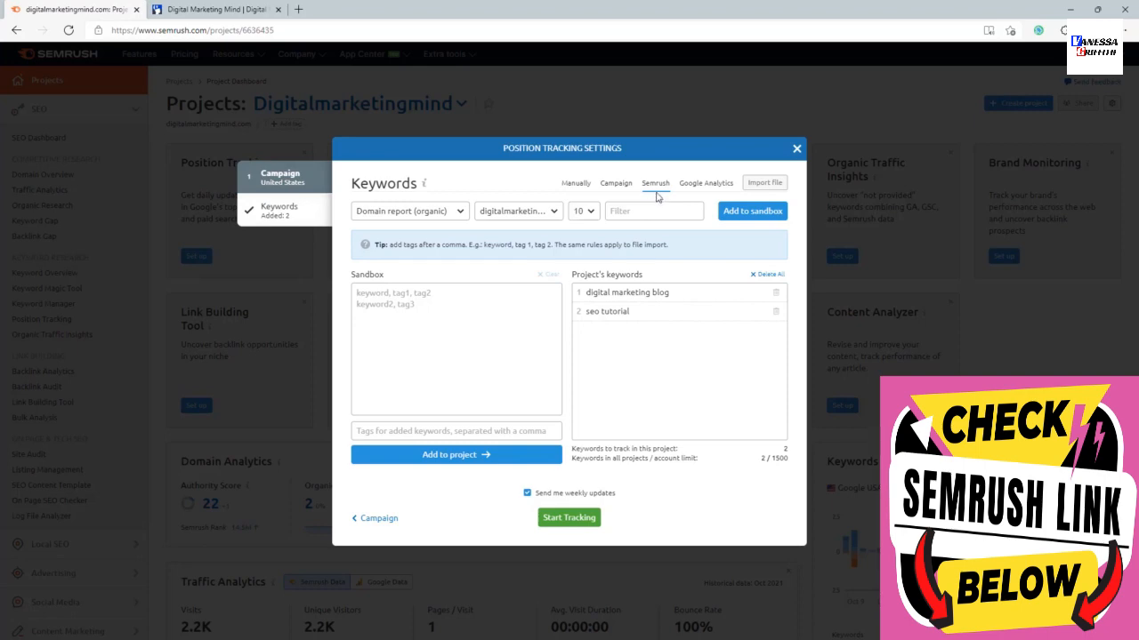
left_click(434, 214)
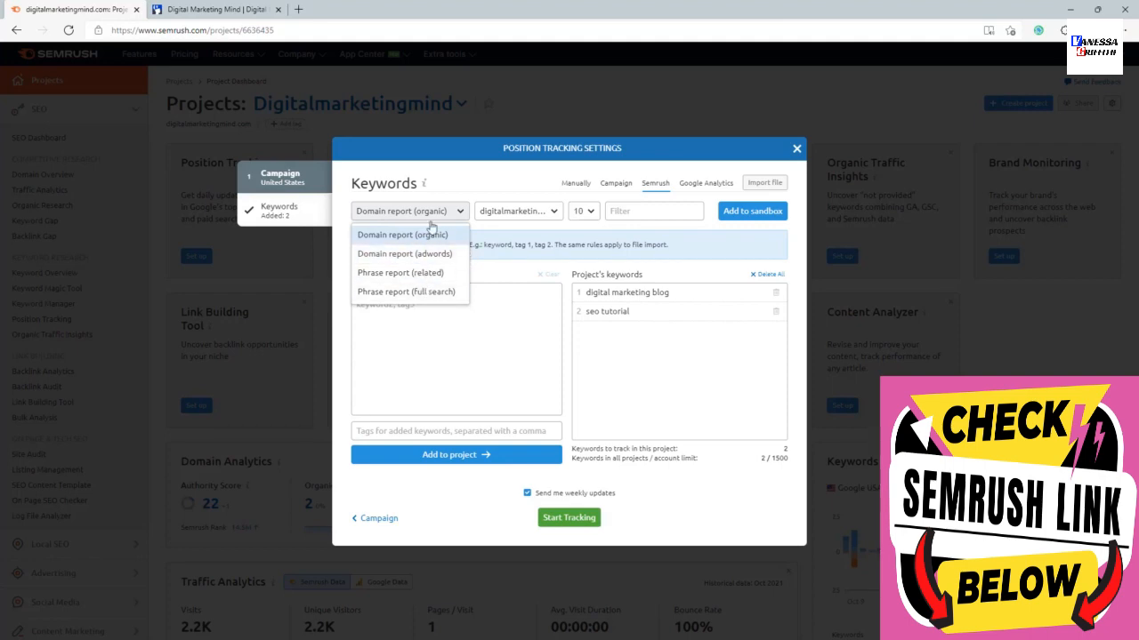
left_click(397, 237)
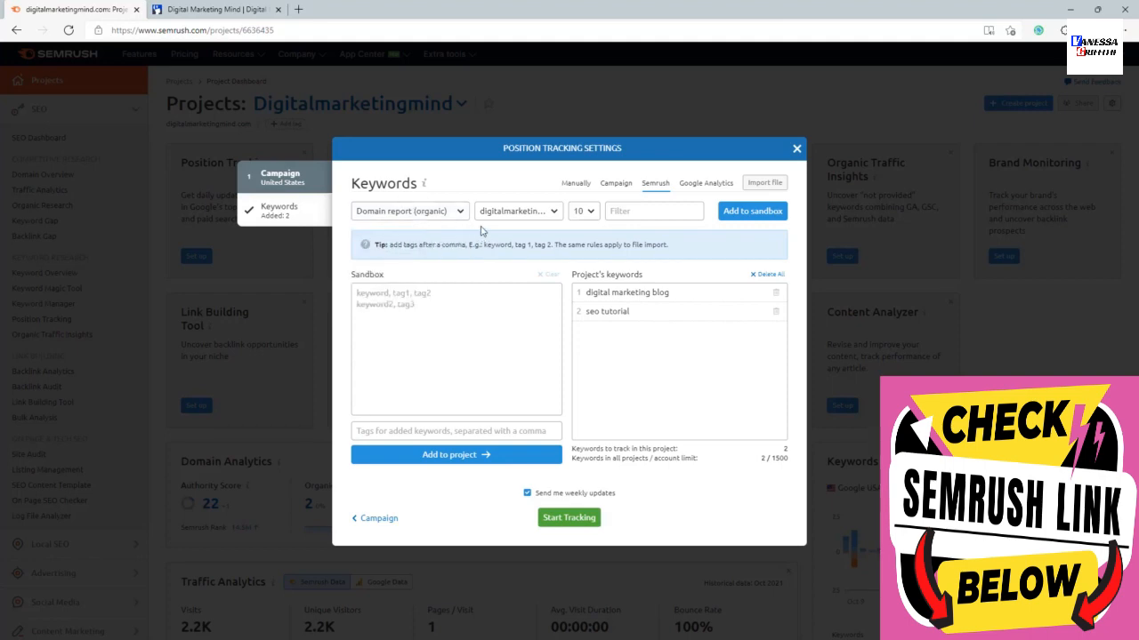
left_click(589, 212)
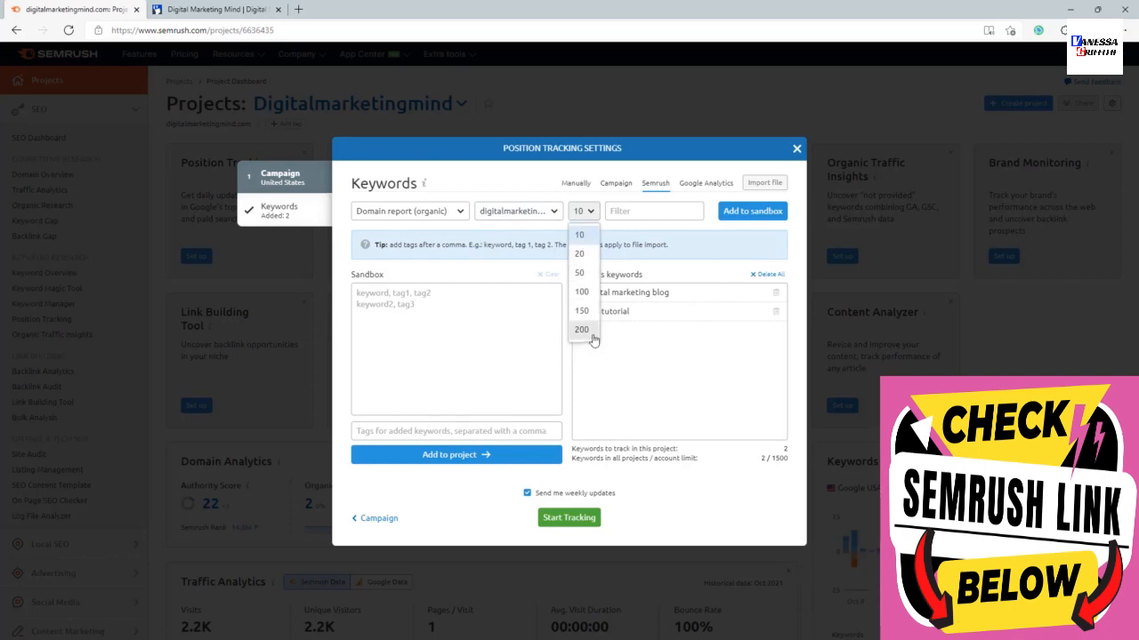
left_click(641, 229)
left_click(756, 215)
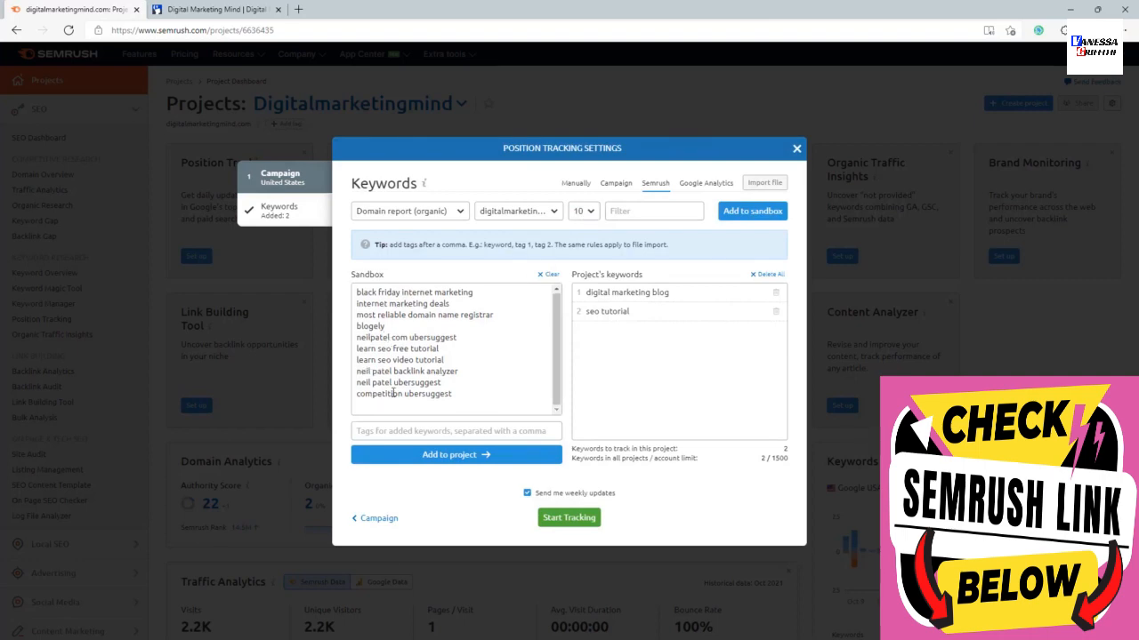
left_click(423, 463)
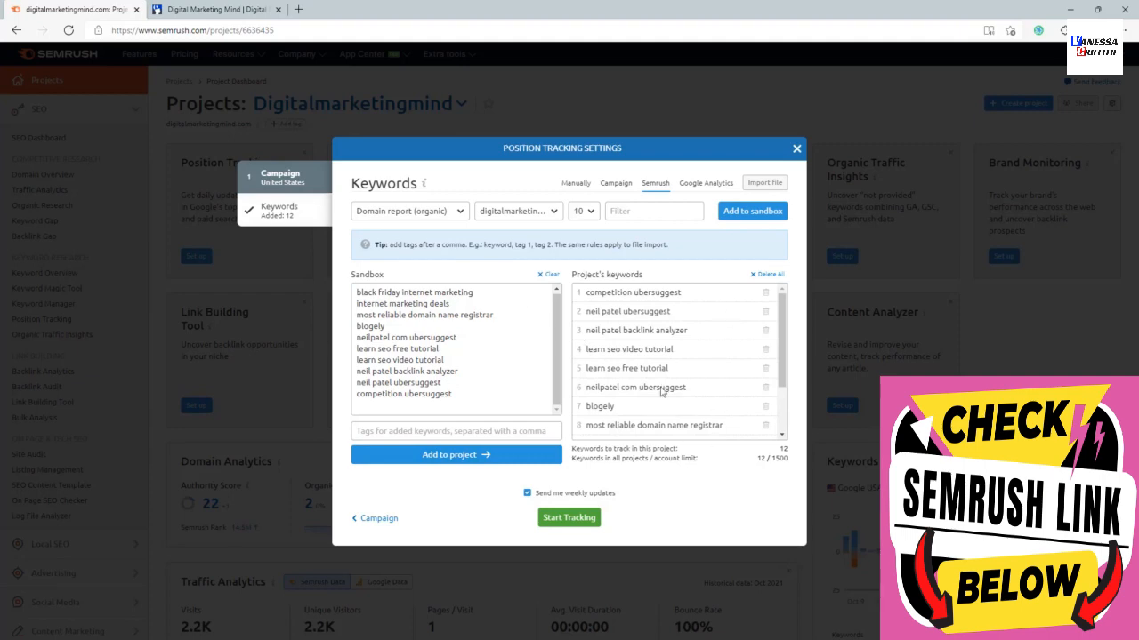
Check the Google Analytics import option, then start tracking the project's keywords and return to the project dashboard.
left_click(695, 186)
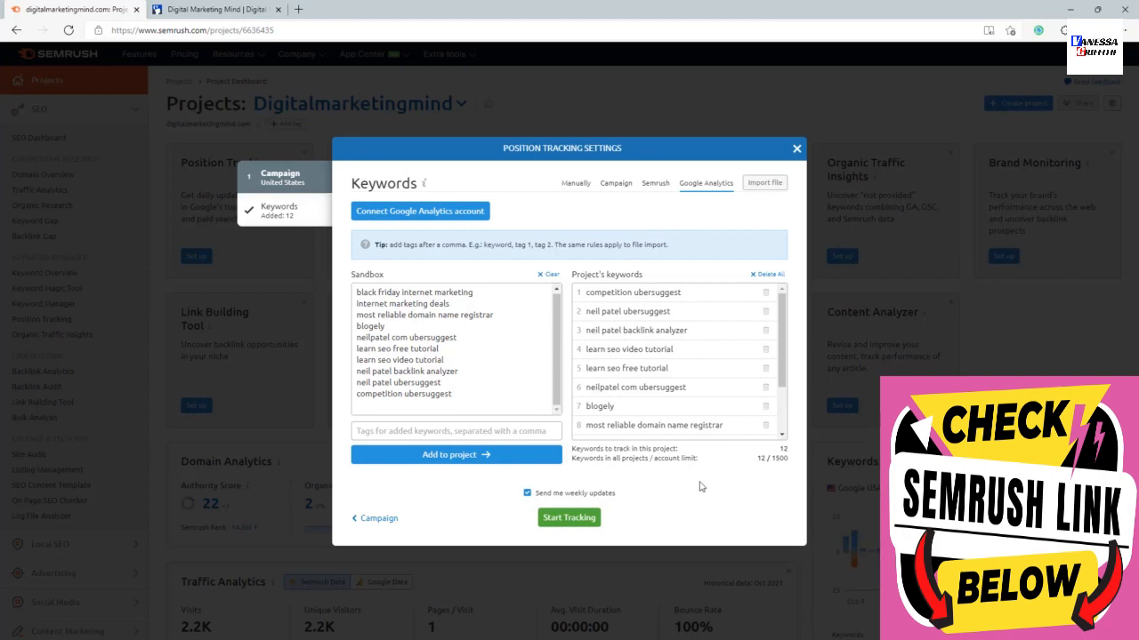
left_click(558, 498)
left_click(557, 518)
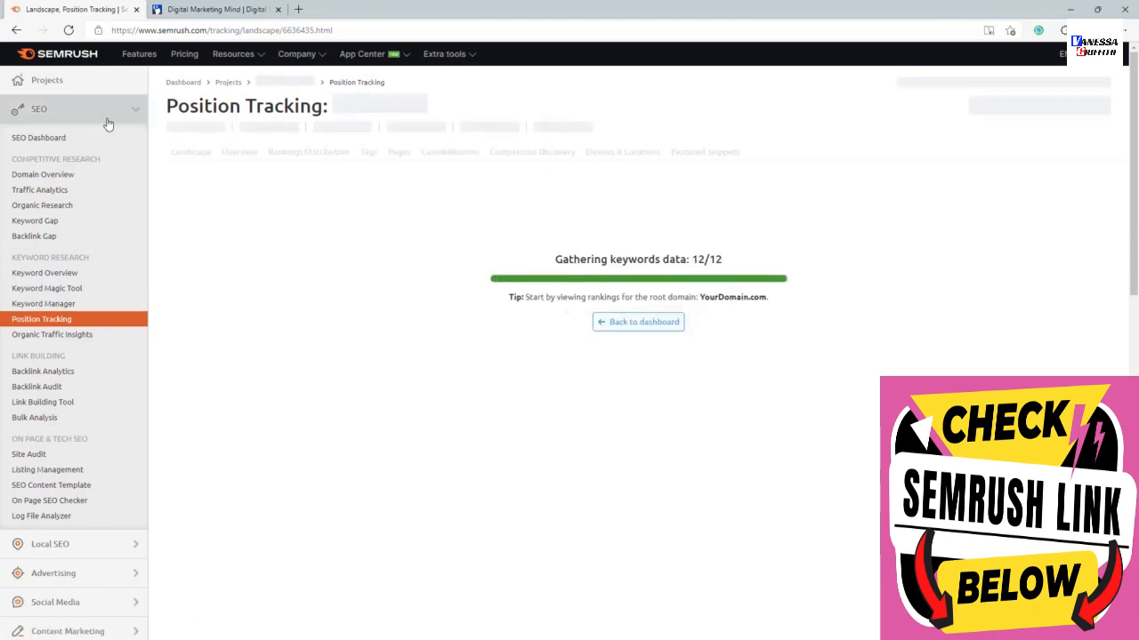
left_click(16, 31)
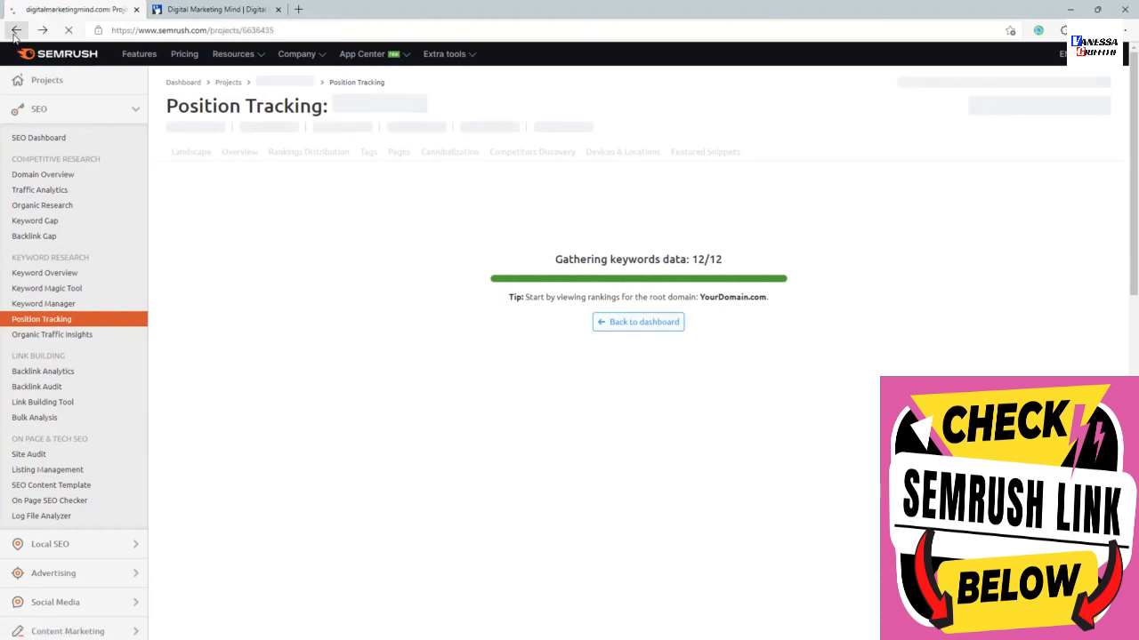